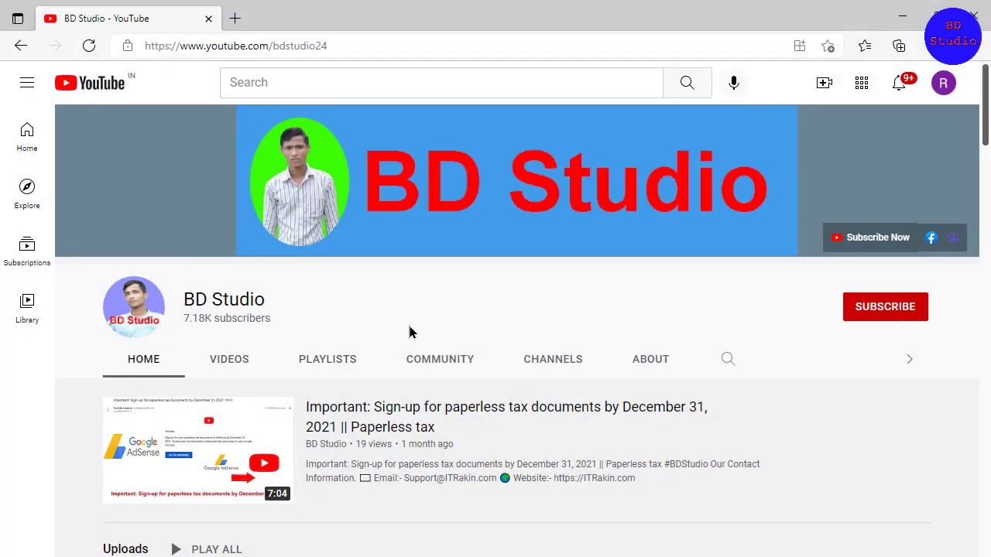
Step: Subscribe to the BD Studio YouTube channel and choose a notification option for it
click(877, 307)
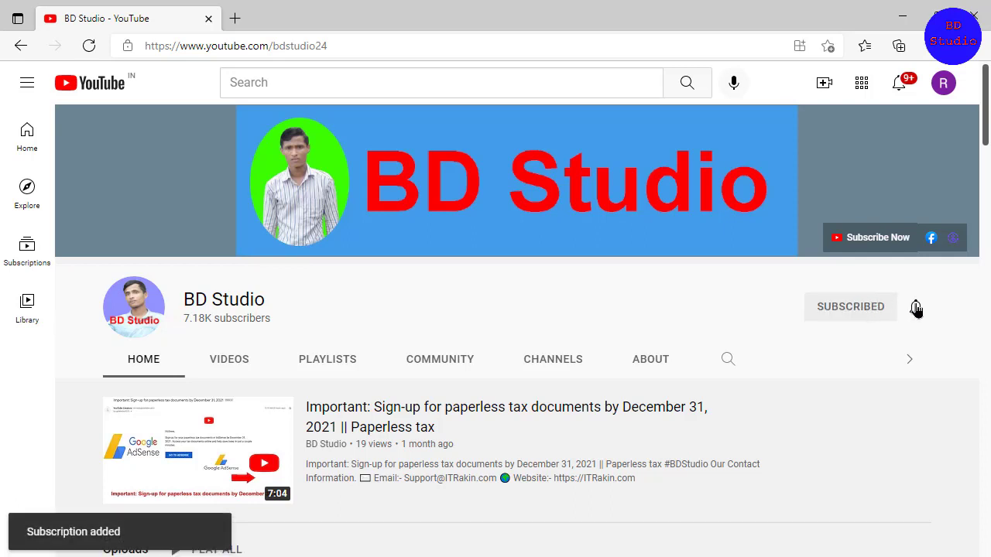
click(915, 307)
click(861, 345)
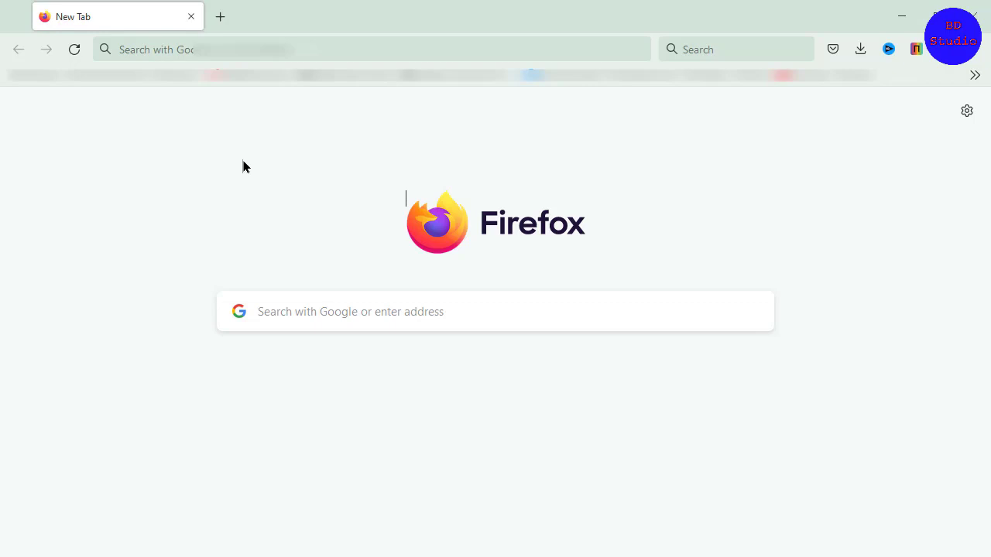
Step: Switch to Firefox, open the WHMCS admin login page and log in with the filled-in admin credentials
click(253, 49)
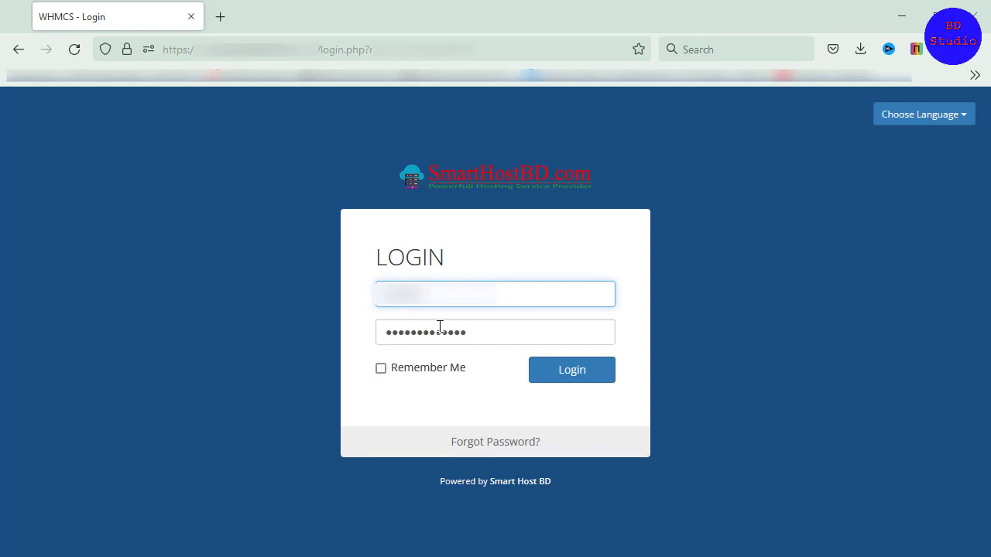
click(545, 379)
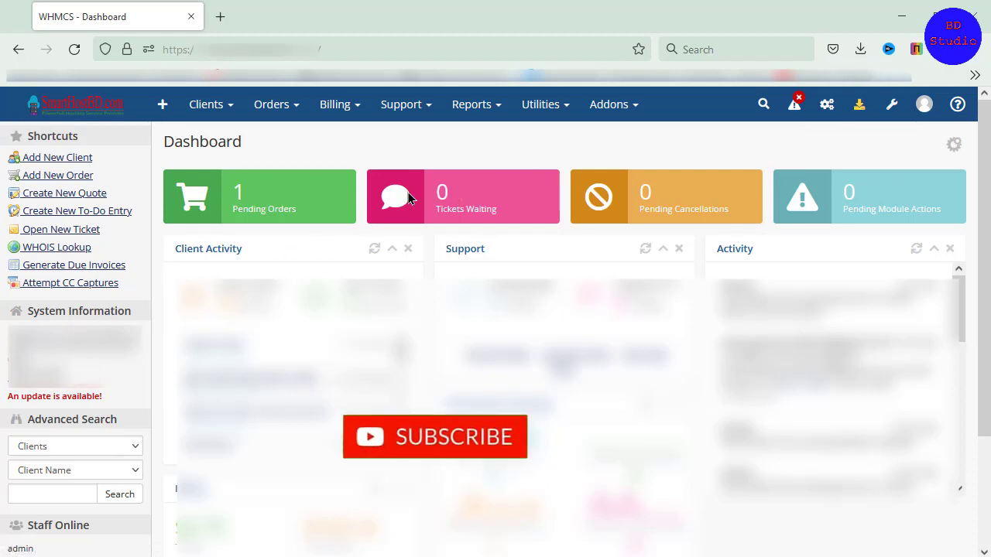
Step: Open the Update WHMCS page and confirm the admin password to access it
click(861, 113)
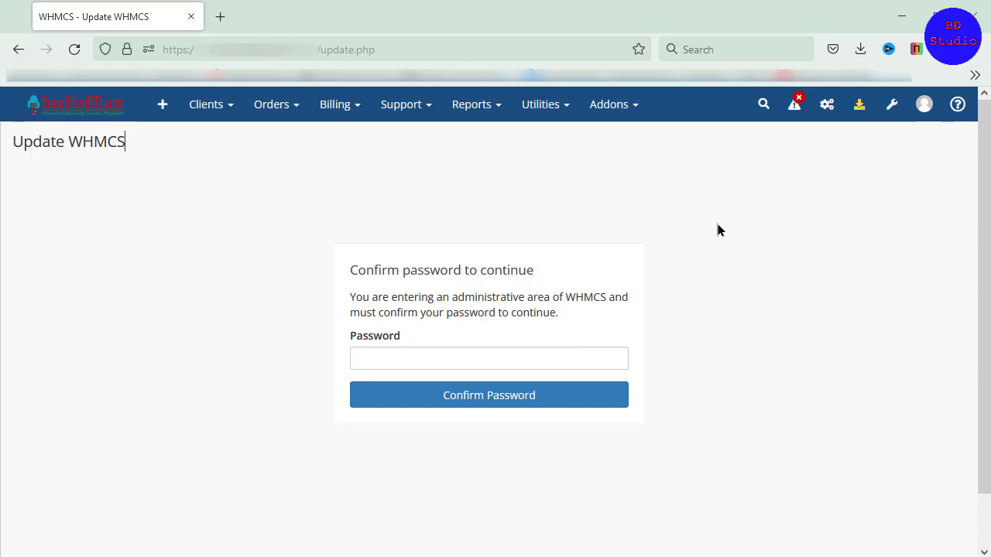
click(536, 355)
key(ctrl+v)
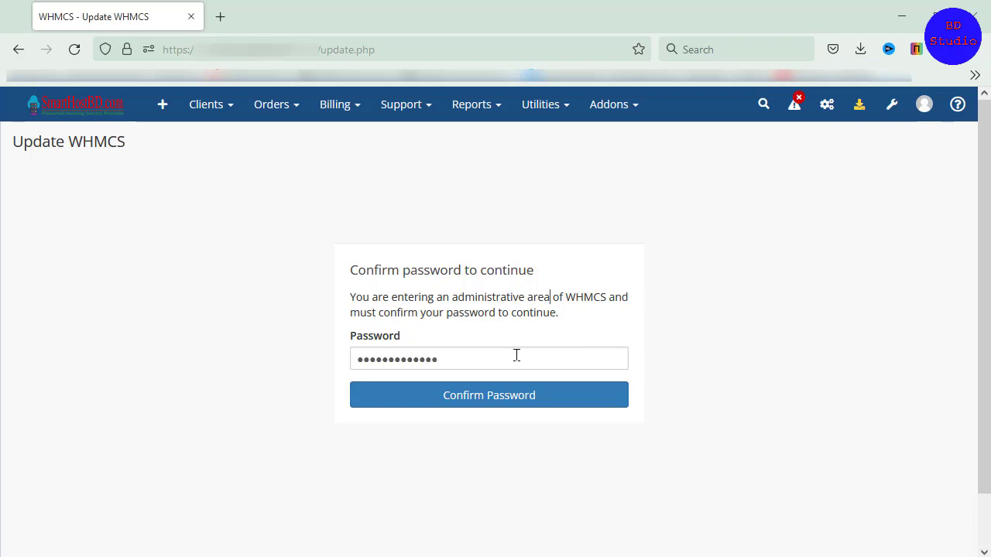
click(507, 409)
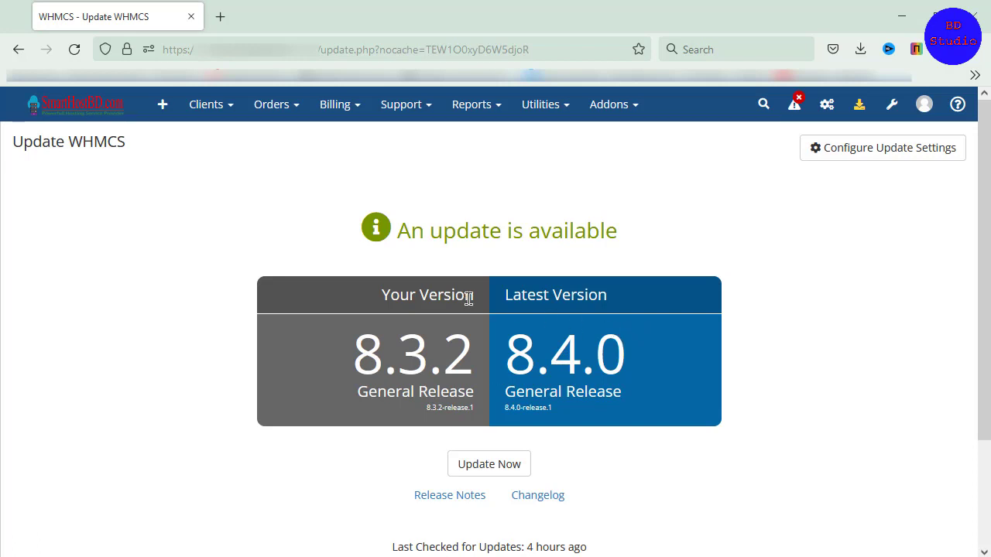
Step: Run a new check for WHMCS updates and compare the installed version with the latest one
scroll(491, 270, down, 3)
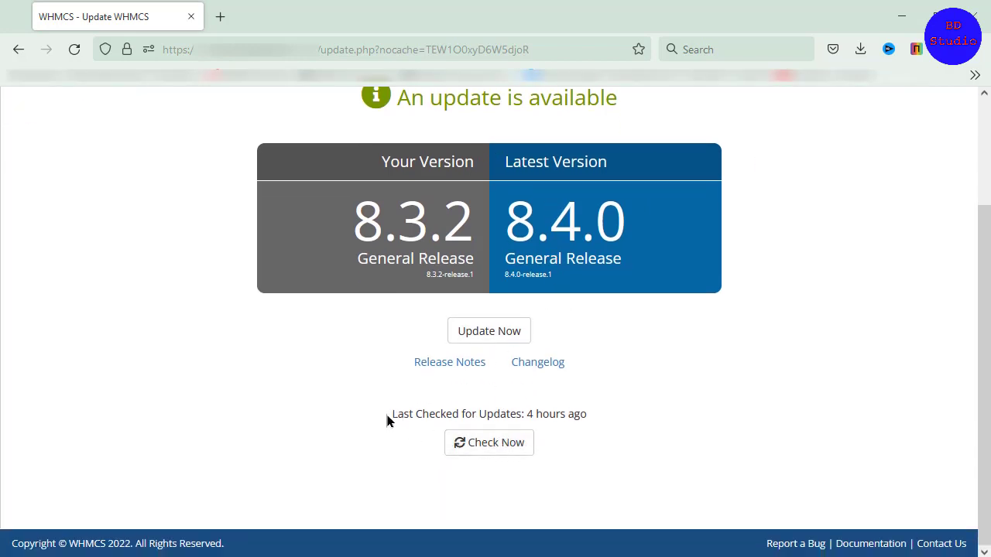
drag(387, 414, 524, 414)
click(570, 414)
click(491, 446)
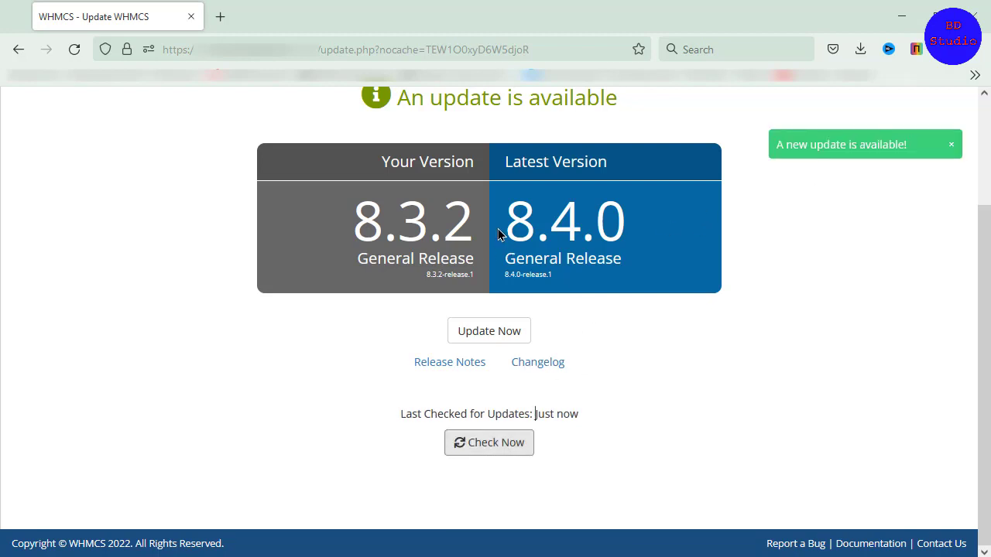
drag(501, 233, 570, 236)
click(500, 354)
scroll(535, 343, up, 3)
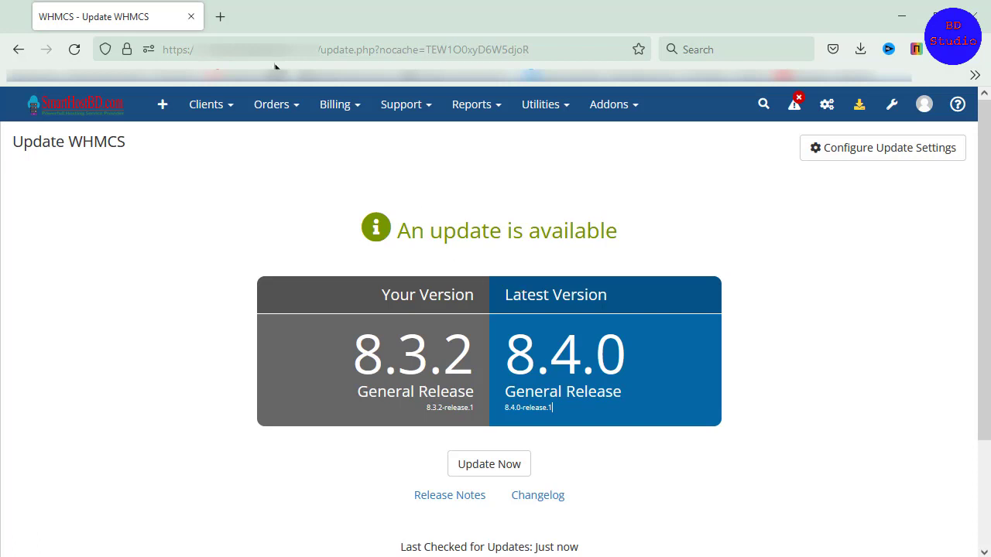
Step: Log in to the hosting account's cPanel in a new browser tab and look through its sections and statistics
click(220, 16)
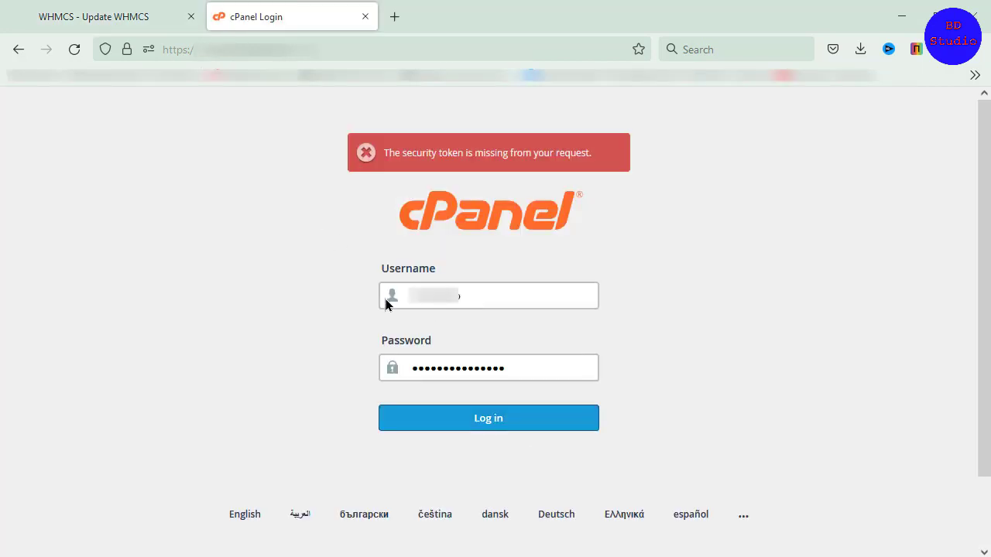
click(489, 424)
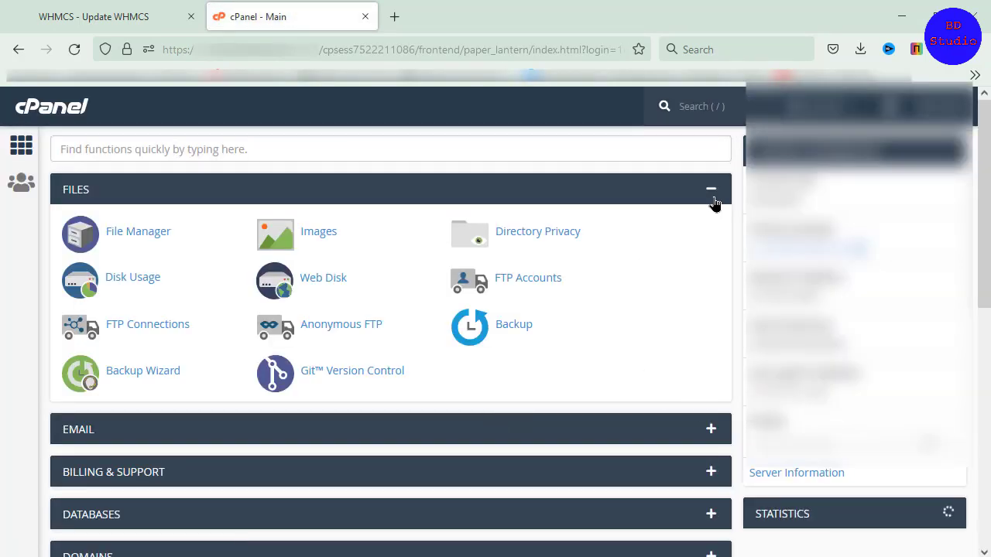
click(711, 193)
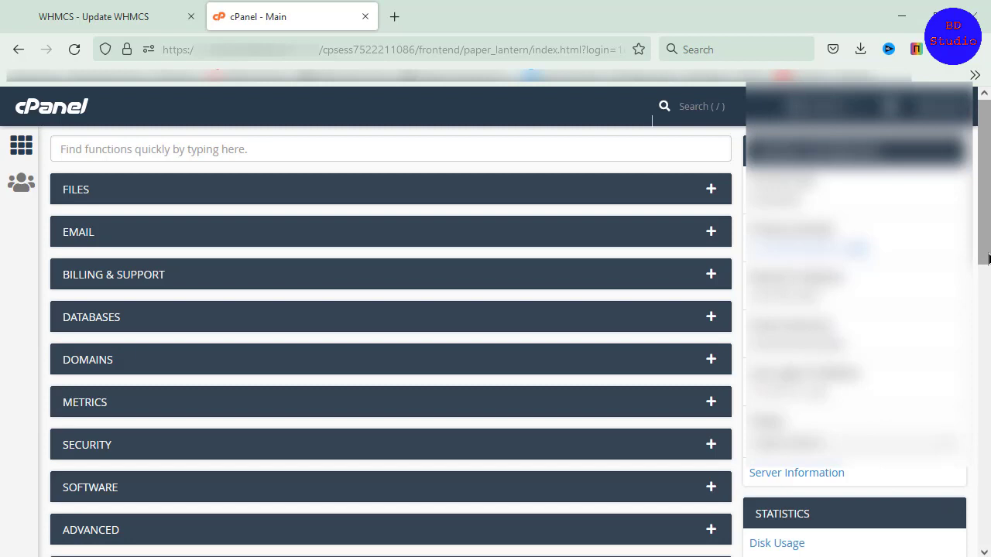
drag(988, 258, 986, 389)
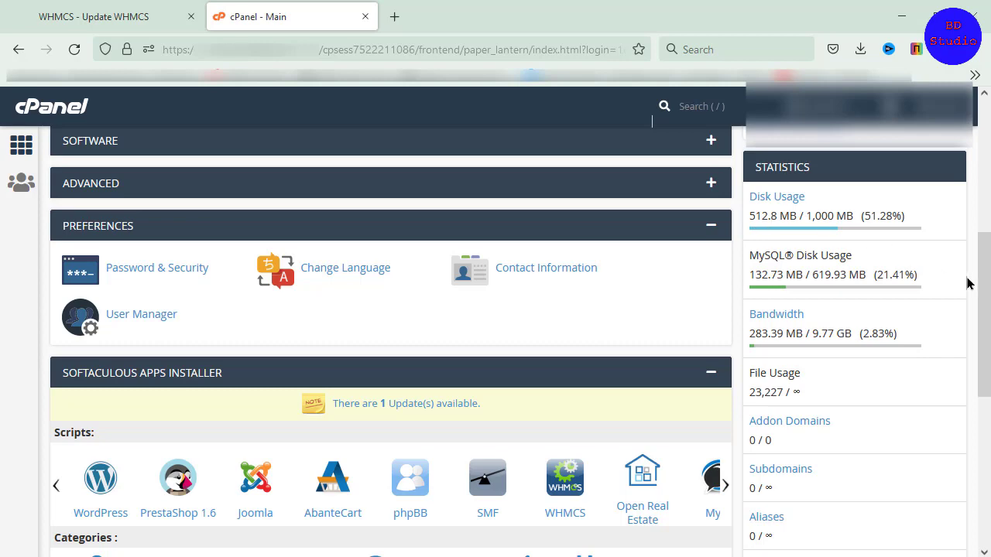
scroll(988, 291, up, 10)
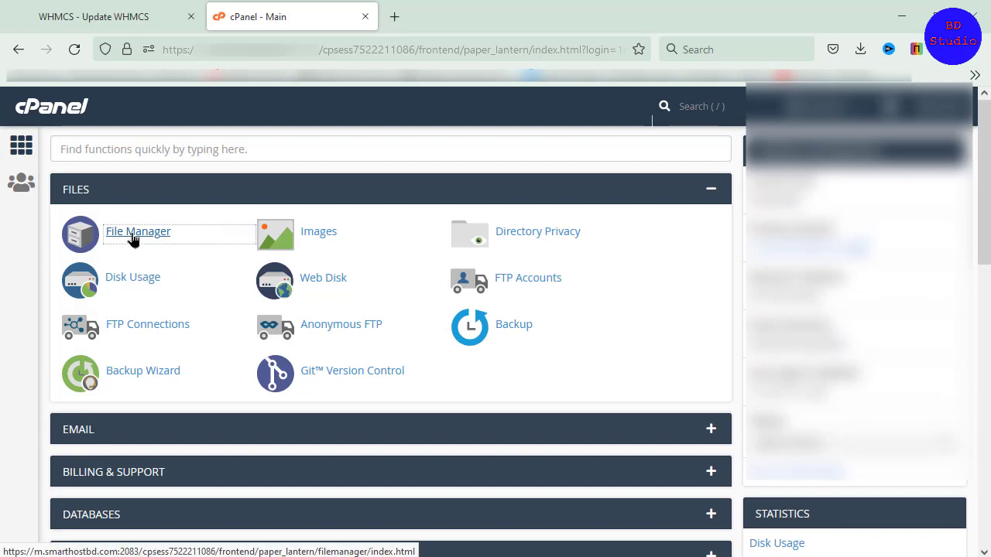
Step: Look through the website files in public_html in the cPanel File Manager, and close it
click(131, 236)
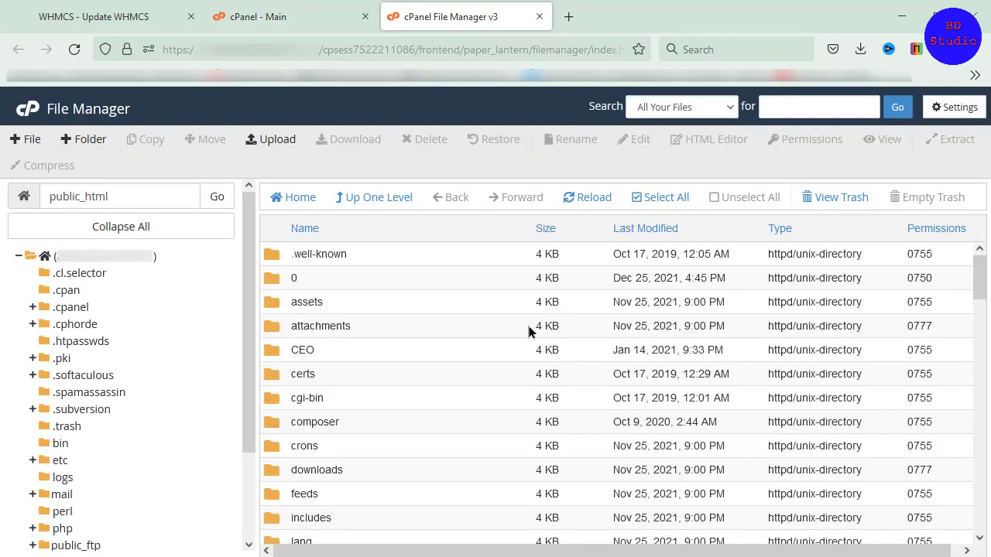
scroll(506, 324, down, 6)
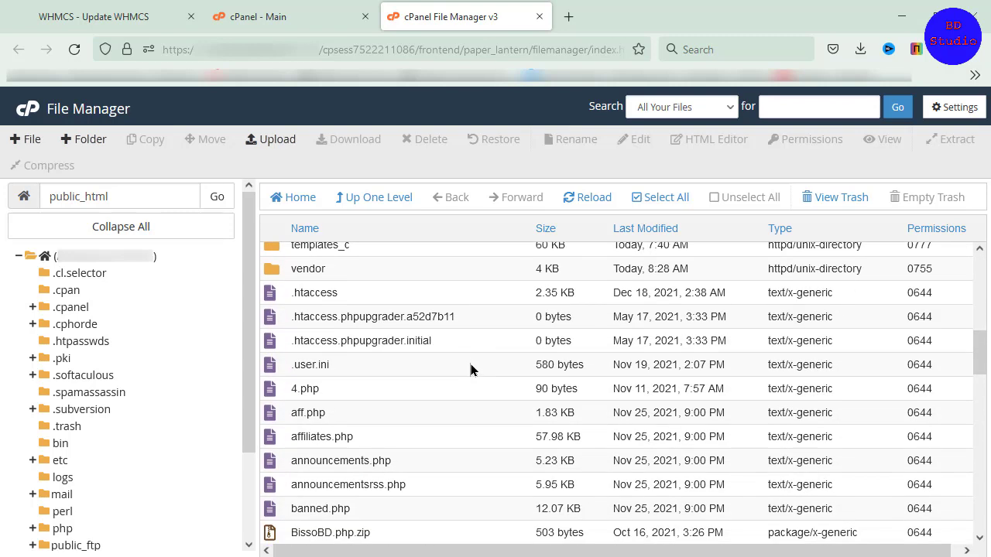
scroll(466, 358, up, 6)
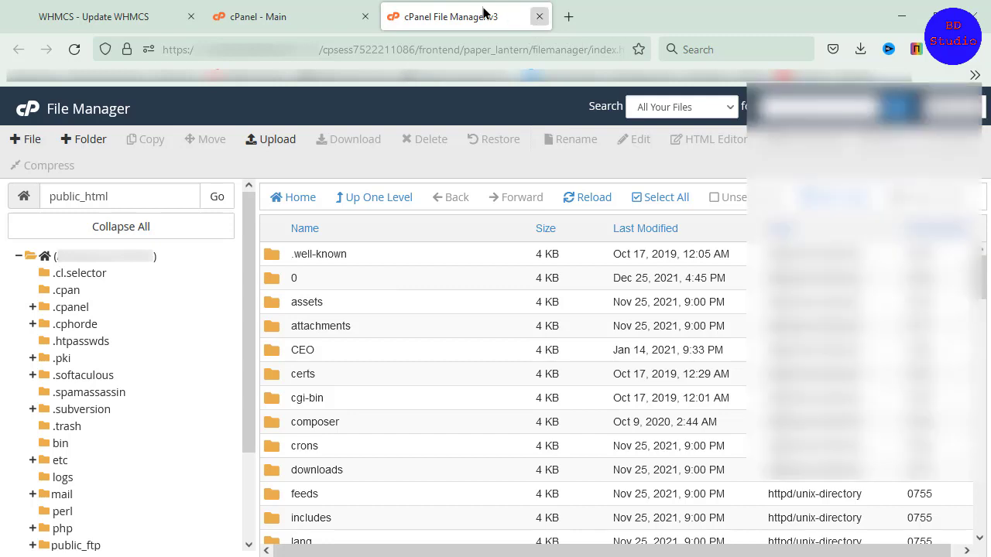
click(536, 20)
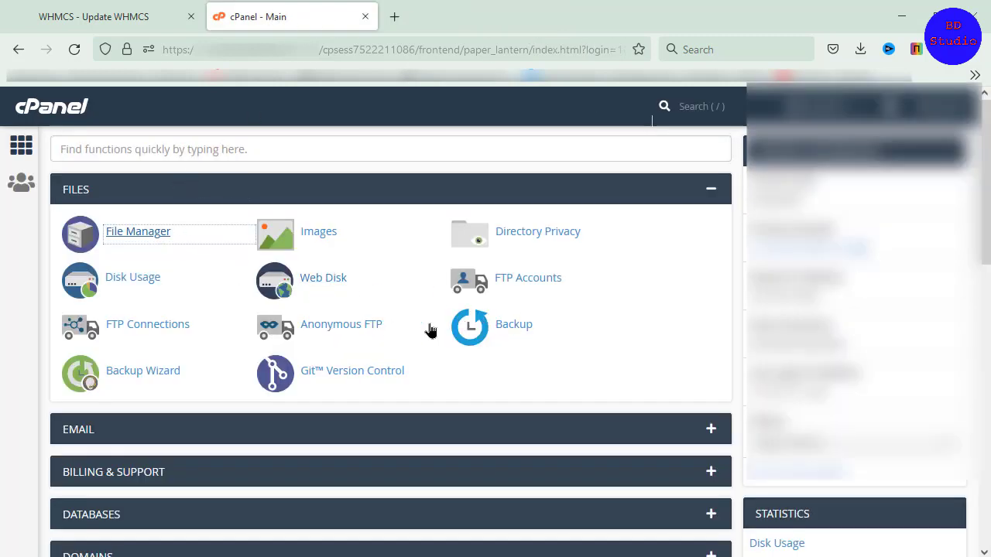
Step: View the full account backup options in cPanel, including destination and email address, and return to the Backup page
click(506, 329)
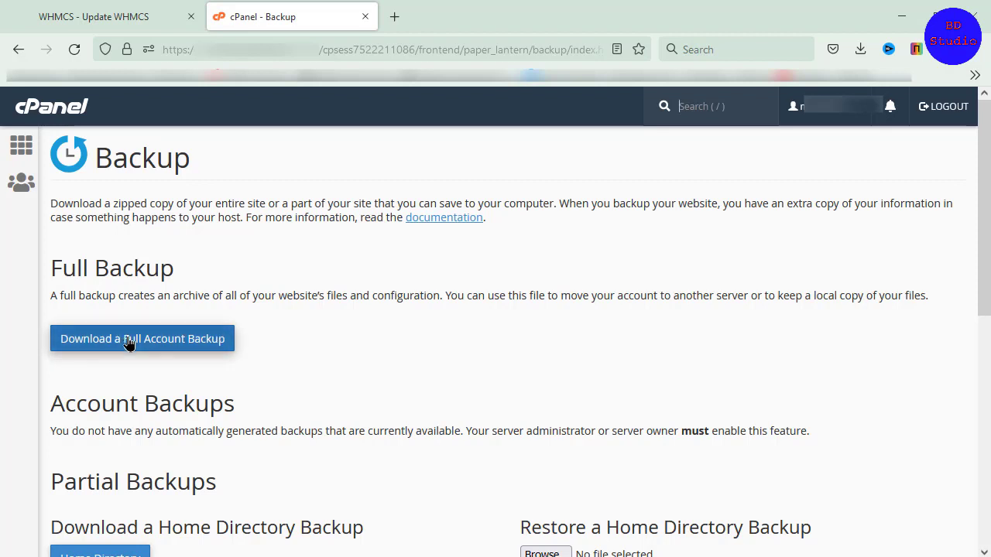
click(170, 340)
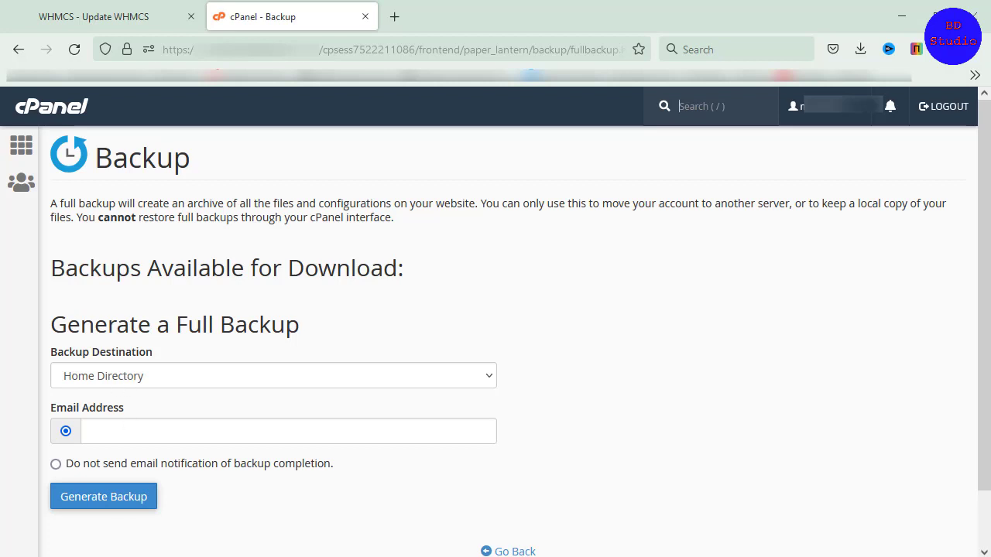
click(109, 506)
click(140, 430)
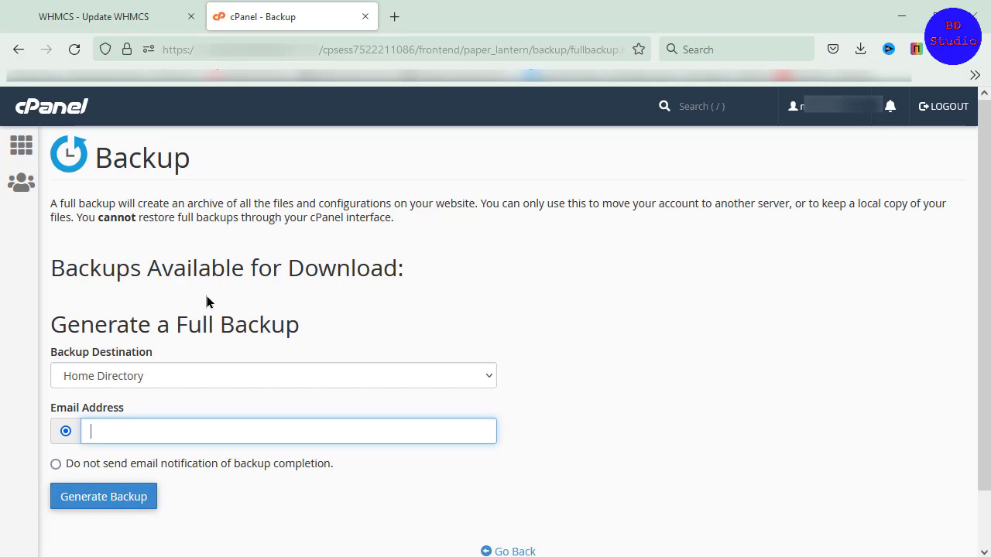
right_click(222, 244)
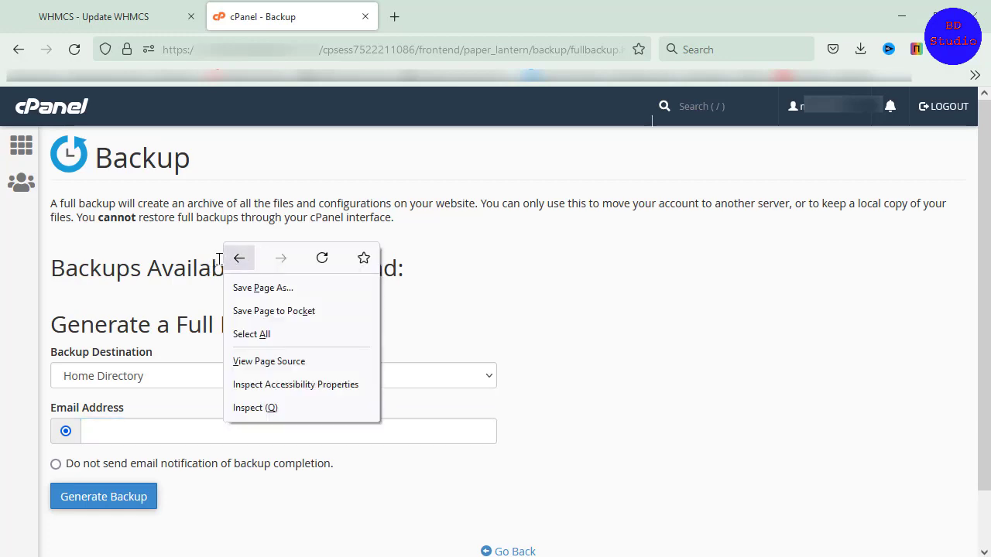
click(239, 259)
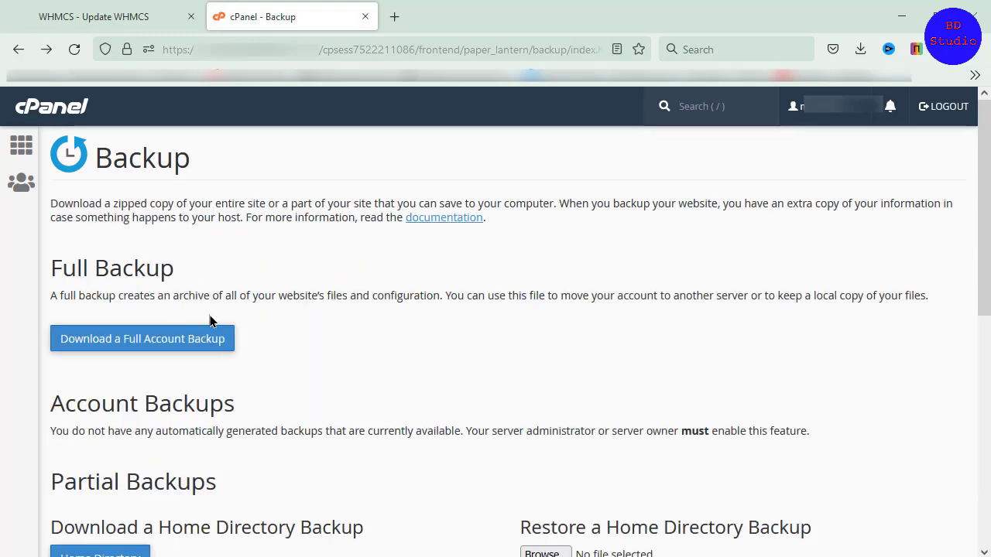
Step: Examine the full and partial backup options, especially the MySQL database backup download, and close cPanel
scroll(155, 321, down, 3)
scroll(197, 251, up, 2)
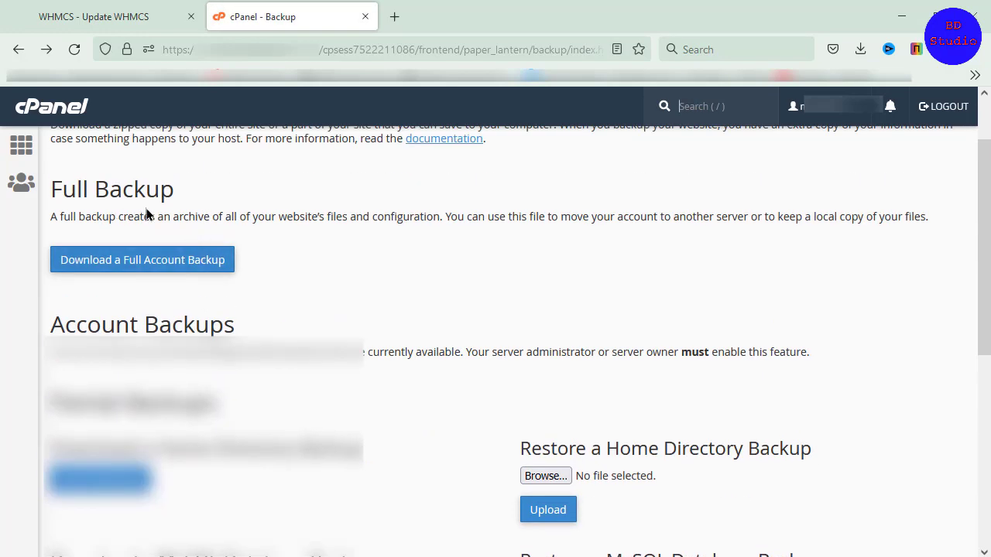
scroll(197, 268, down, 3)
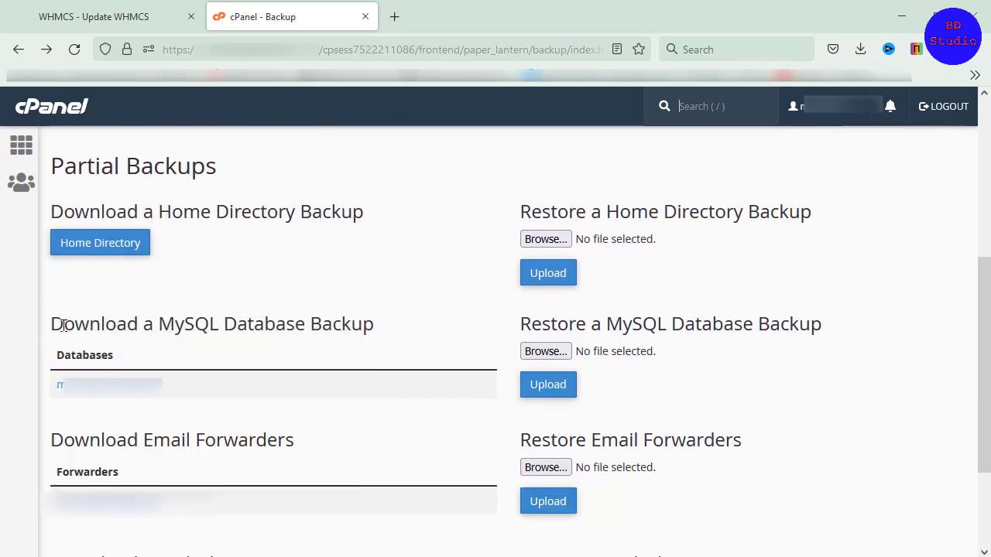
click(62, 325)
drag(157, 325, 331, 325)
drag(332, 325, 352, 325)
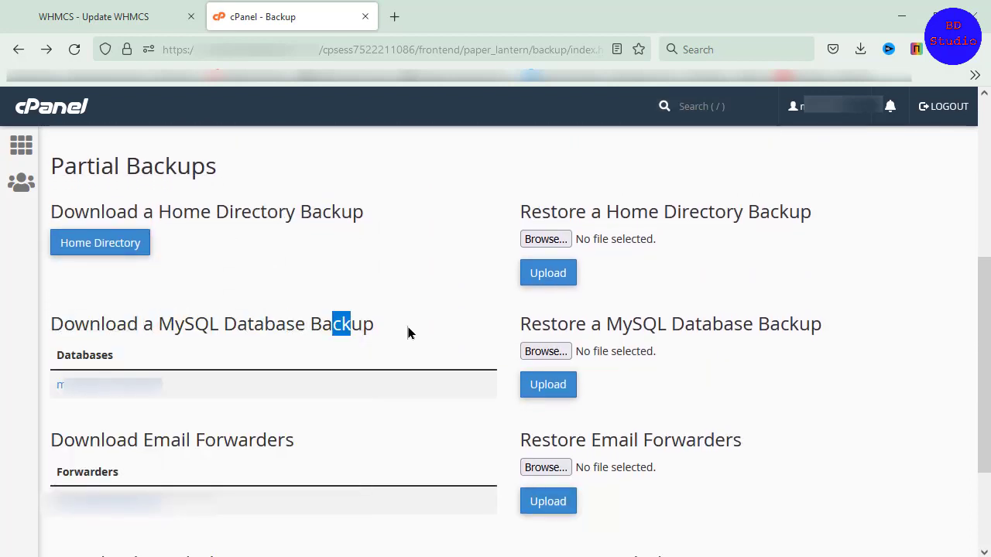
drag(409, 333, 411, 333)
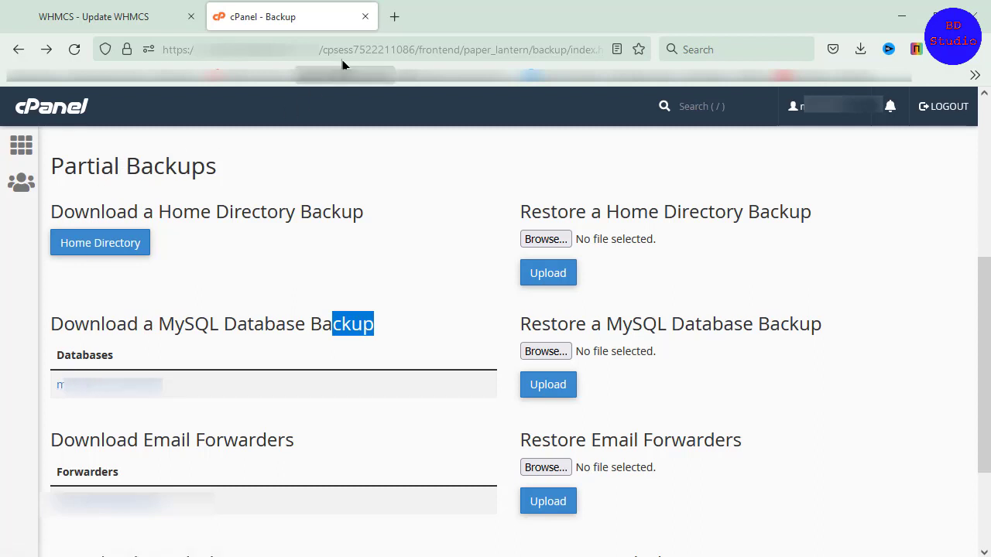
click(365, 17)
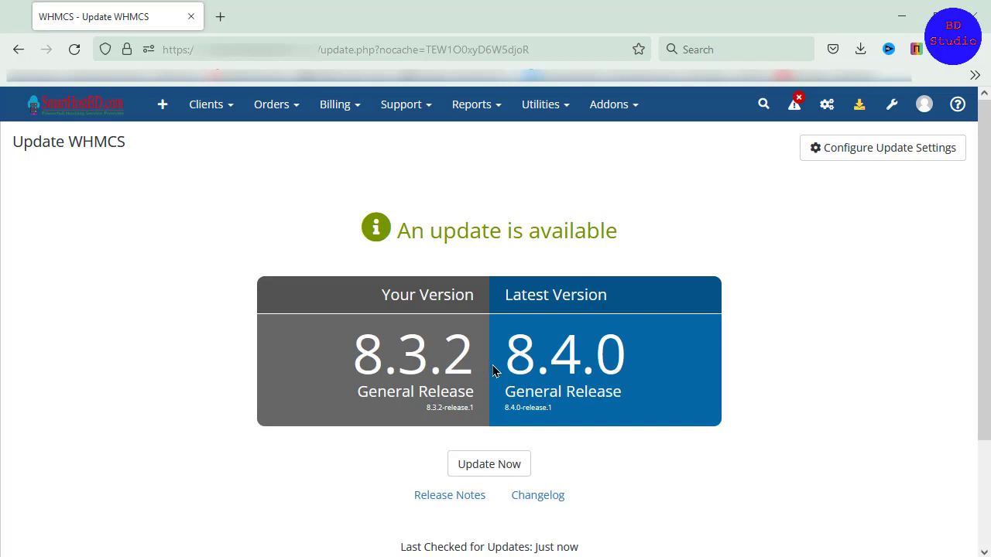
Step: Open the WHMCS 8.4.0 changelog in a new browser tab and read its Maintenance entries
click(758, 241)
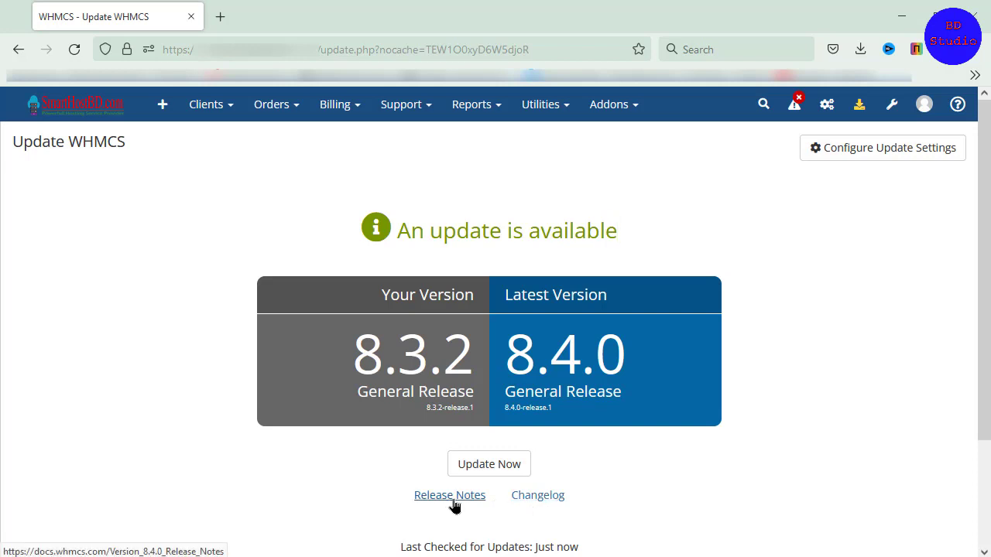
right_click(551, 503)
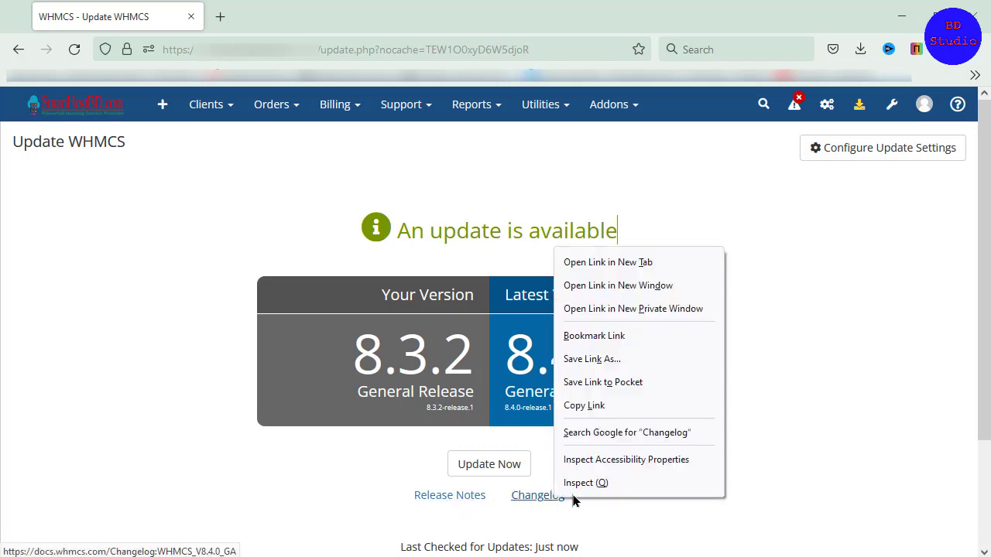
click(626, 256)
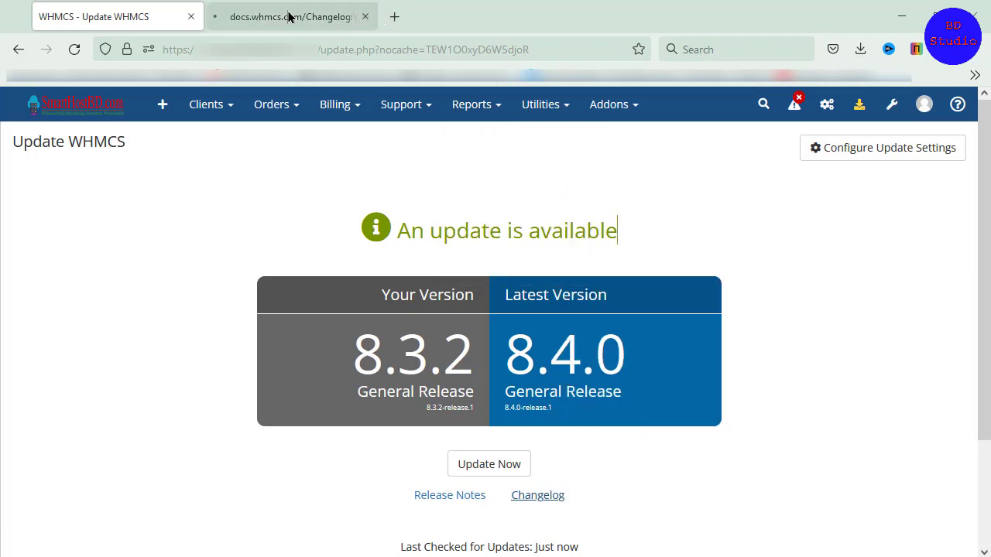
click(289, 17)
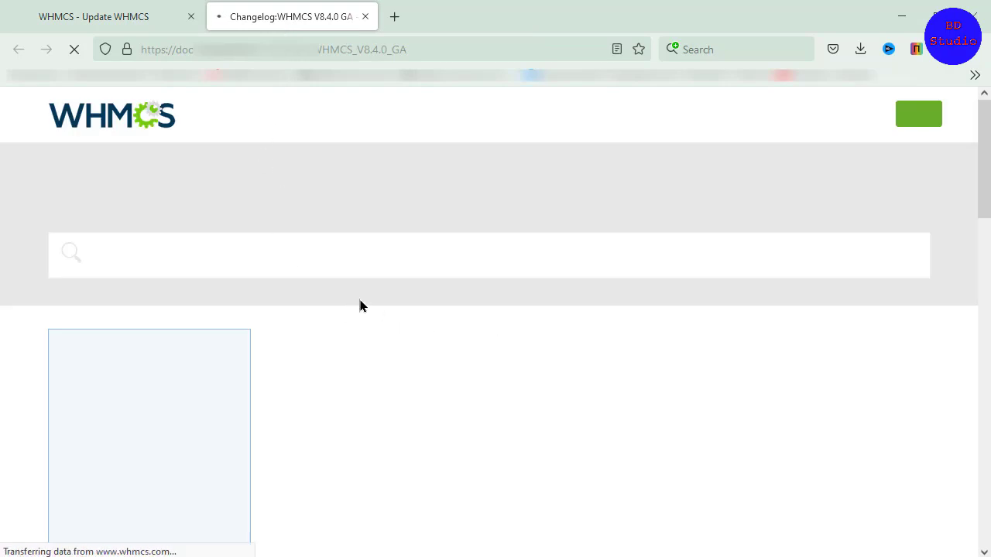
scroll(340, 292, down, 5)
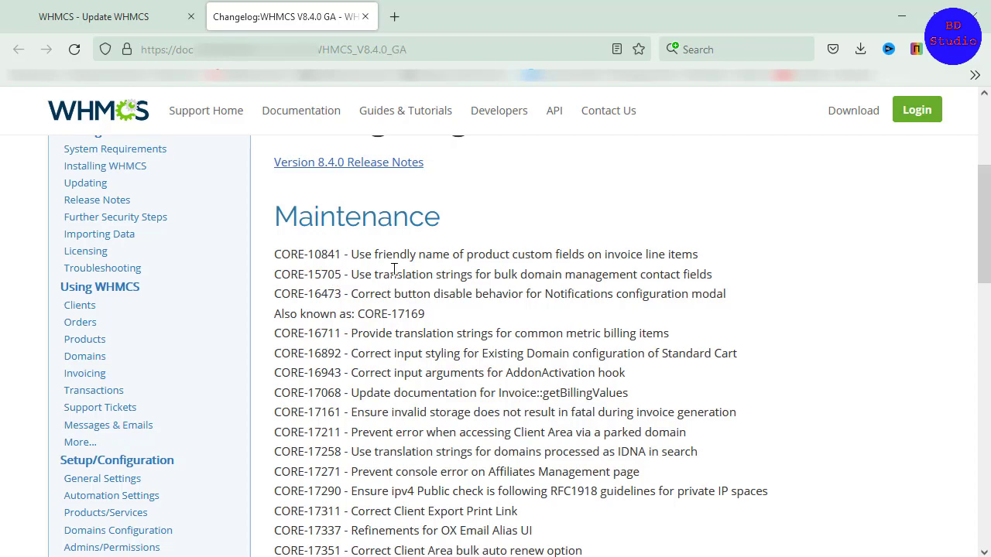
scroll(383, 302, down, 2)
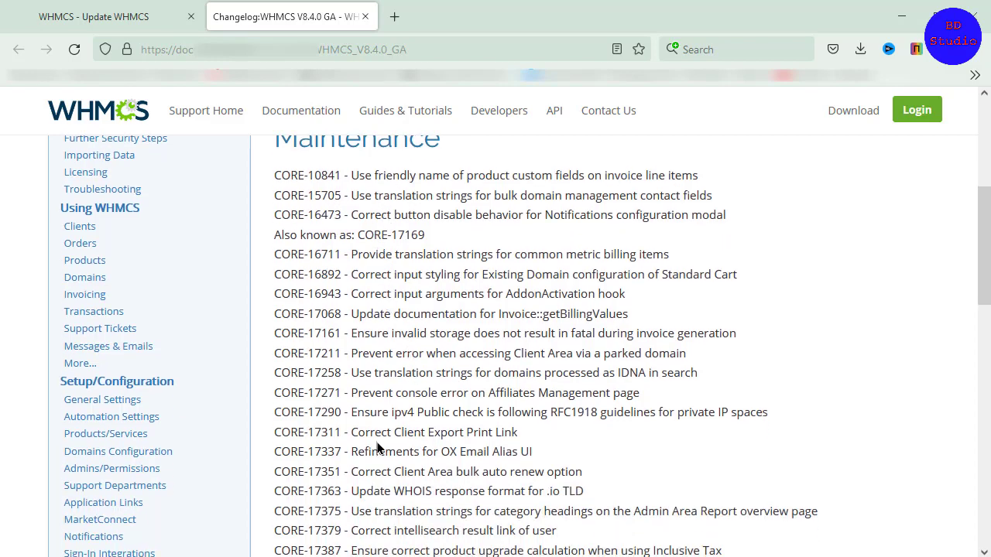
Step: Read the Maintenance and Modules entries of the WHMCS 8.4.0 changelog, and close its browser tab
scroll(469, 394, down, 10)
scroll(426, 287, up, 4)
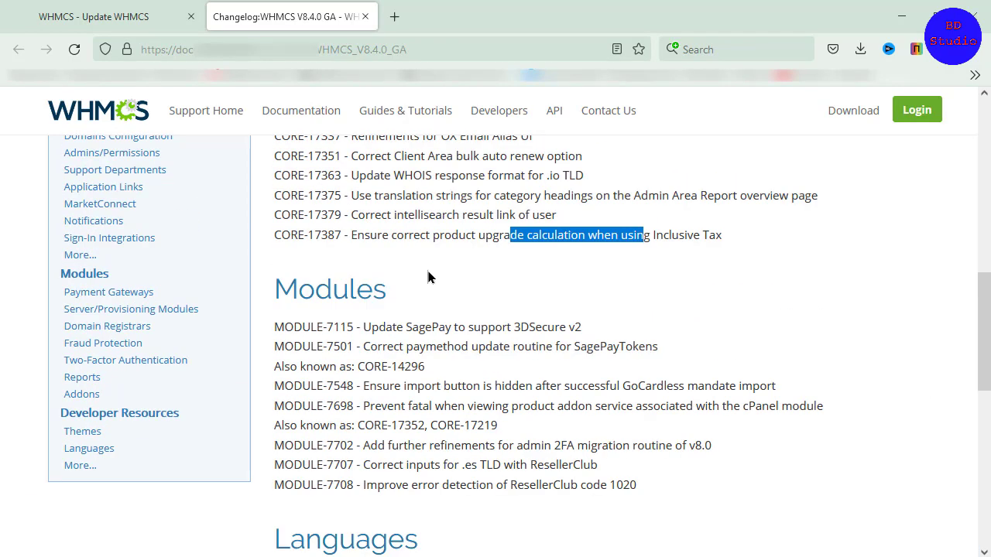
scroll(426, 267, up, 5)
scroll(401, 159, up, 2)
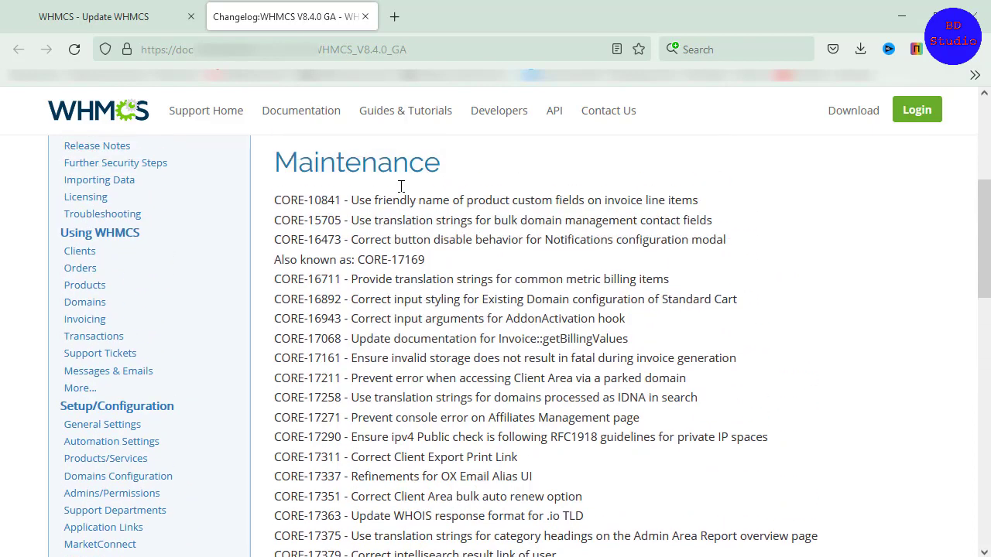
click(365, 16)
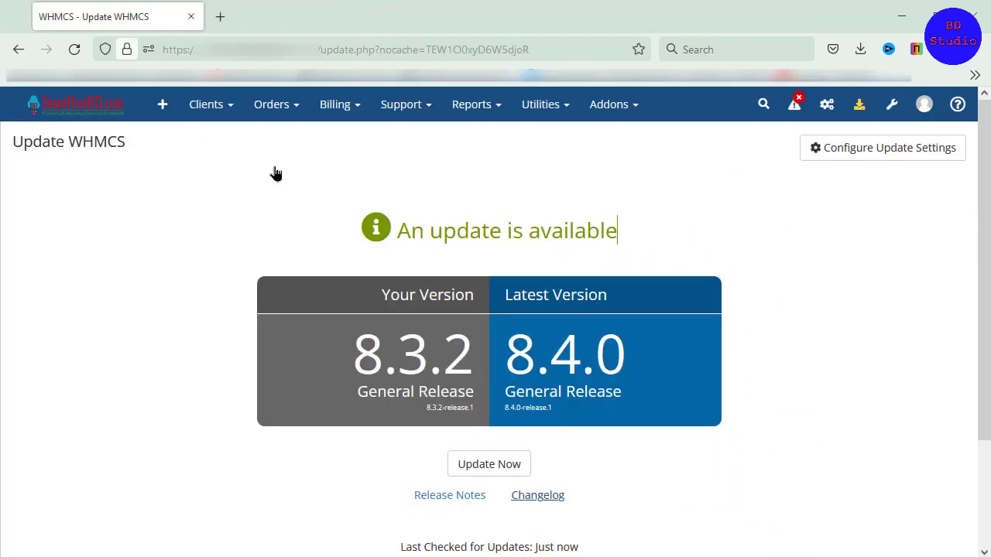
Step: Start the auto update to 8.4.0-release.1 and read the recommendation to back up the files and database
click(508, 471)
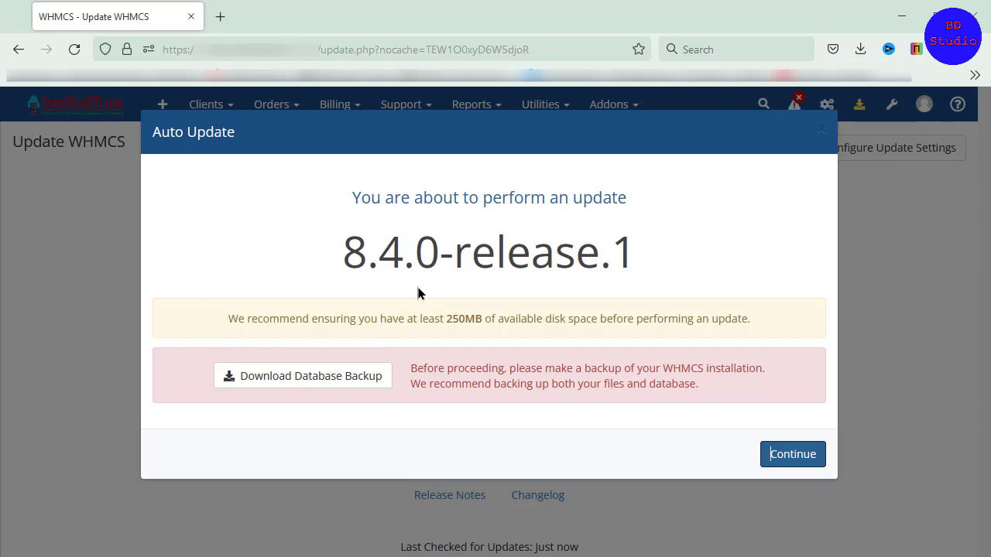
click(432, 369)
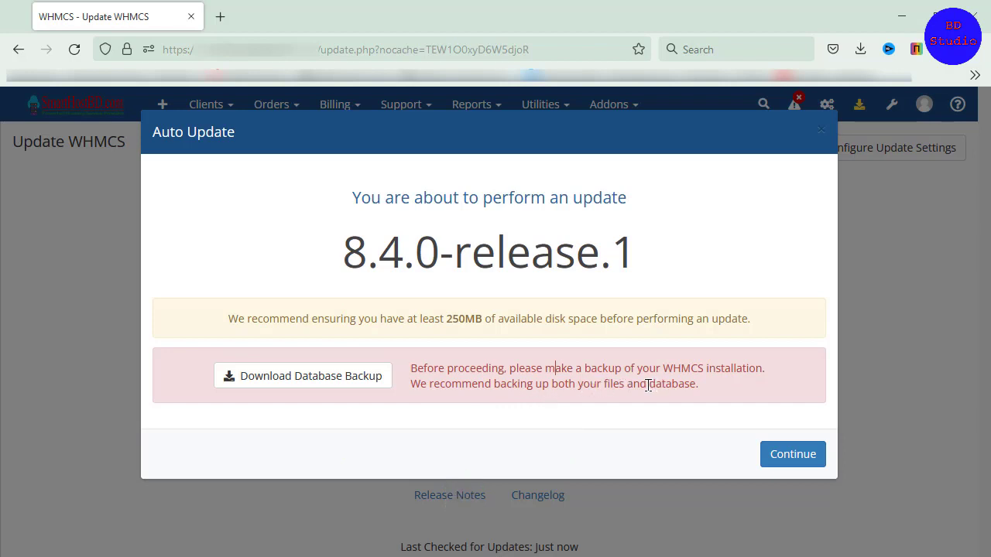
mouse_move(363, 376)
drag(719, 397, 412, 368)
click(452, 384)
key(End)
Step: Proceed past the backup notice, run the WHMCS update to 8.4.0-release.1, and finish the update dialog
click(774, 463)
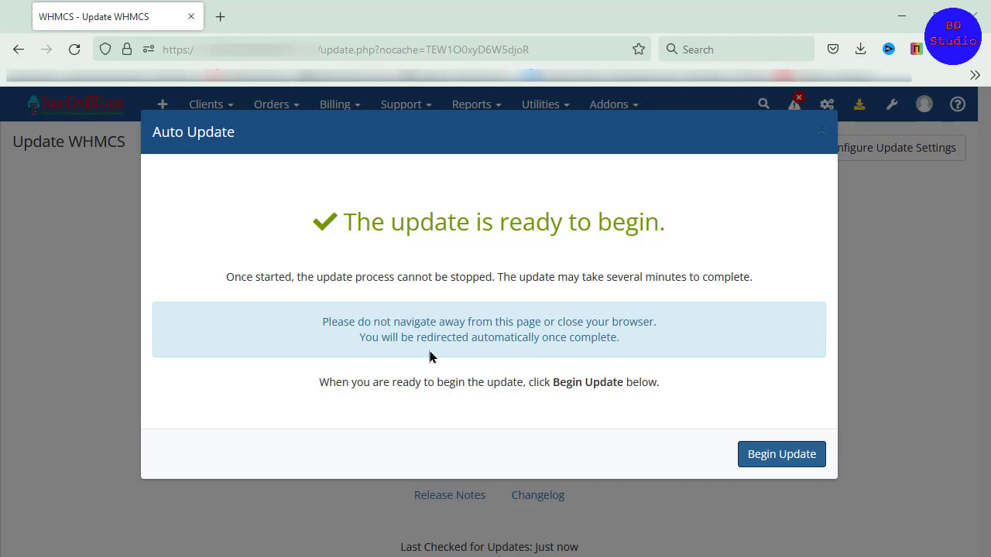
click(781, 455)
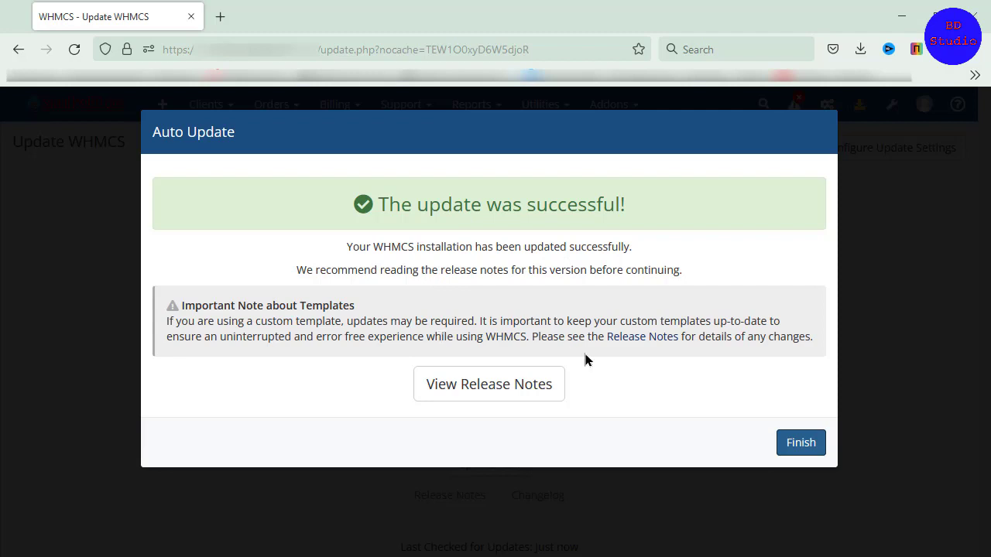
click(809, 452)
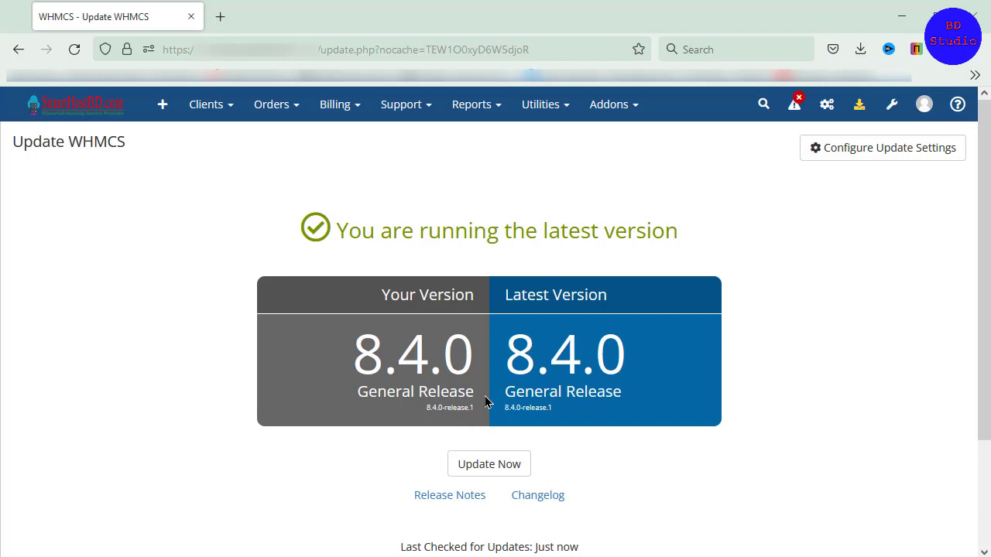
Step: Check again for available WHMCS updates and review the installed and latest versions
scroll(534, 390, down, 3)
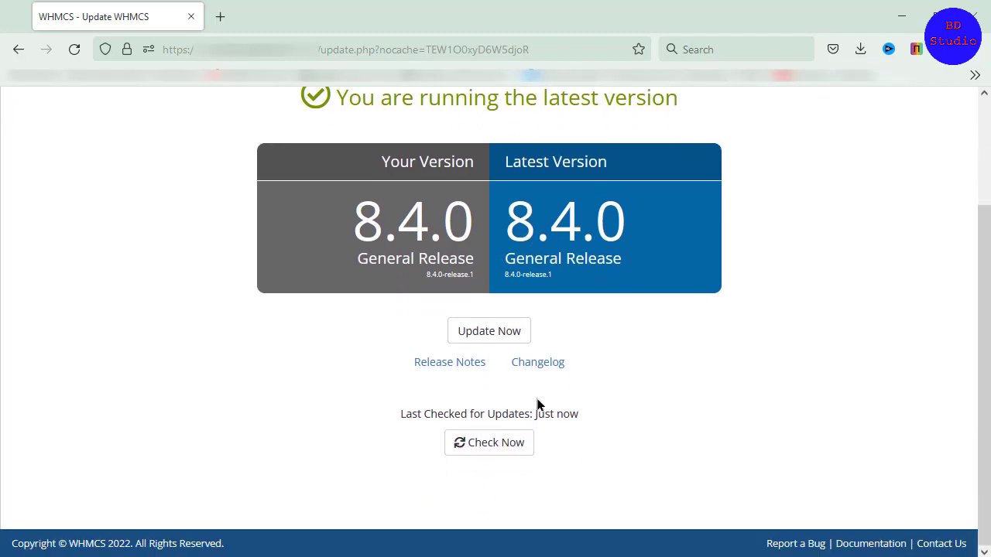
click(513, 450)
scroll(527, 418, up, 2)
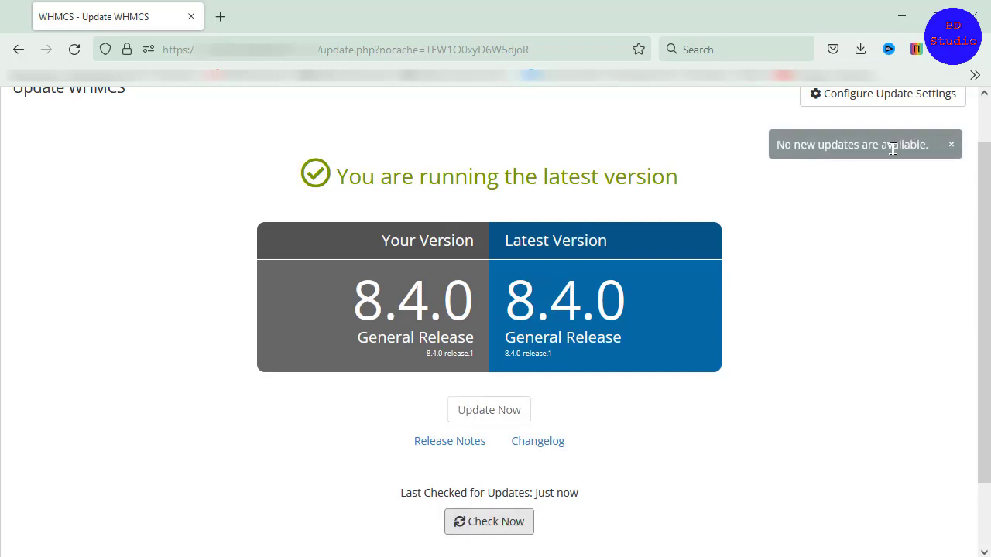
scroll(605, 235, up, 1)
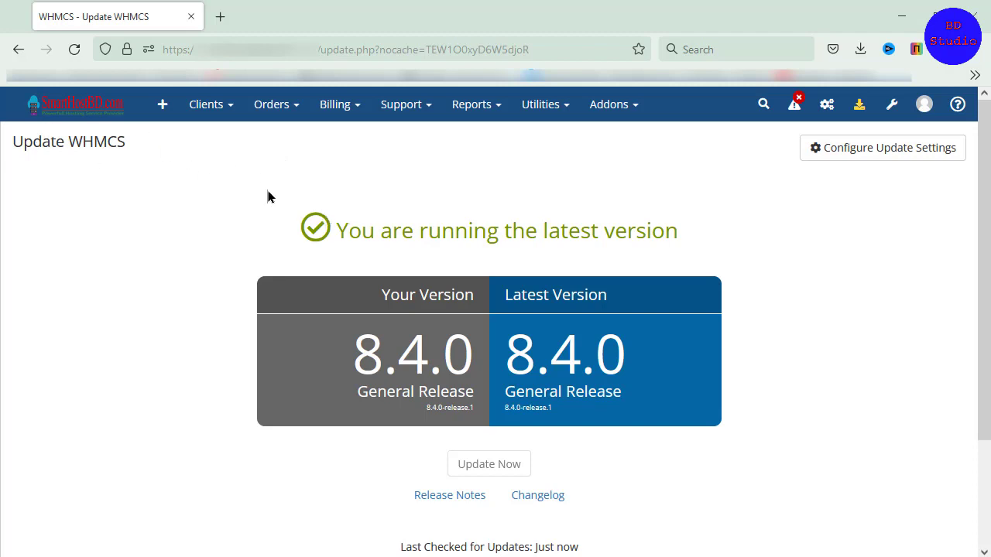
Step: Go to the admin dashboard, look through the What's New in Version 8.4 announcement, and close it
click(80, 112)
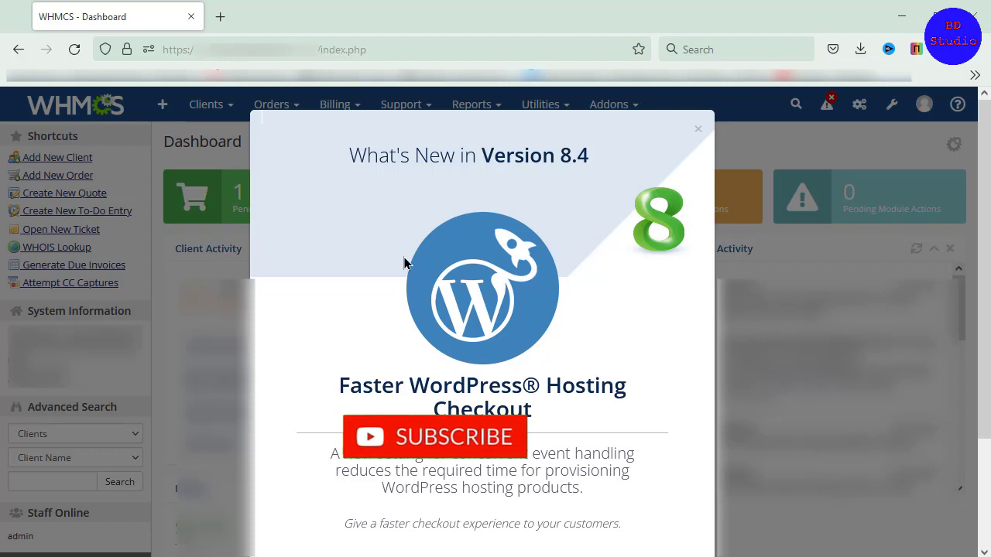
scroll(490, 327, down, 2)
scroll(520, 283, down, 1)
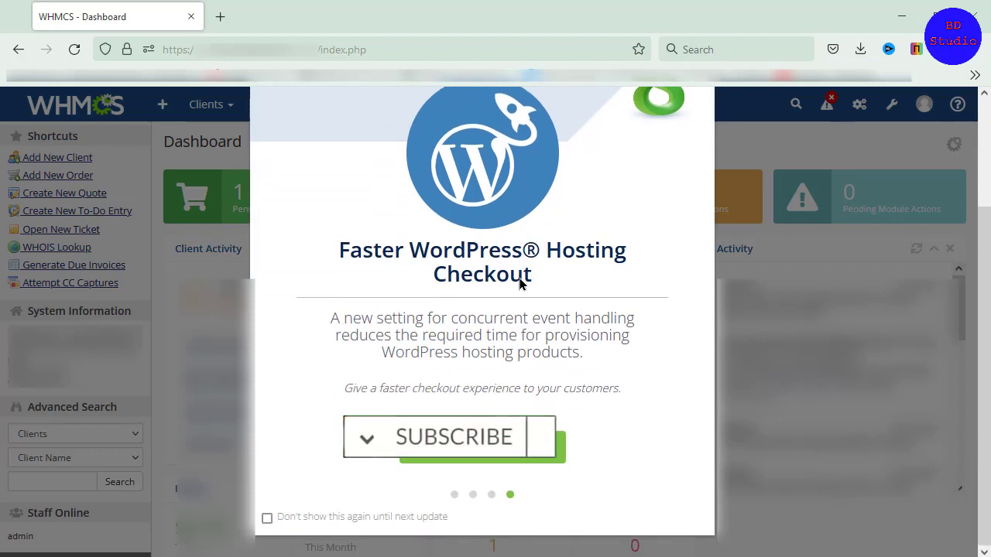
scroll(520, 284, up, 3)
scroll(520, 328, down, 2)
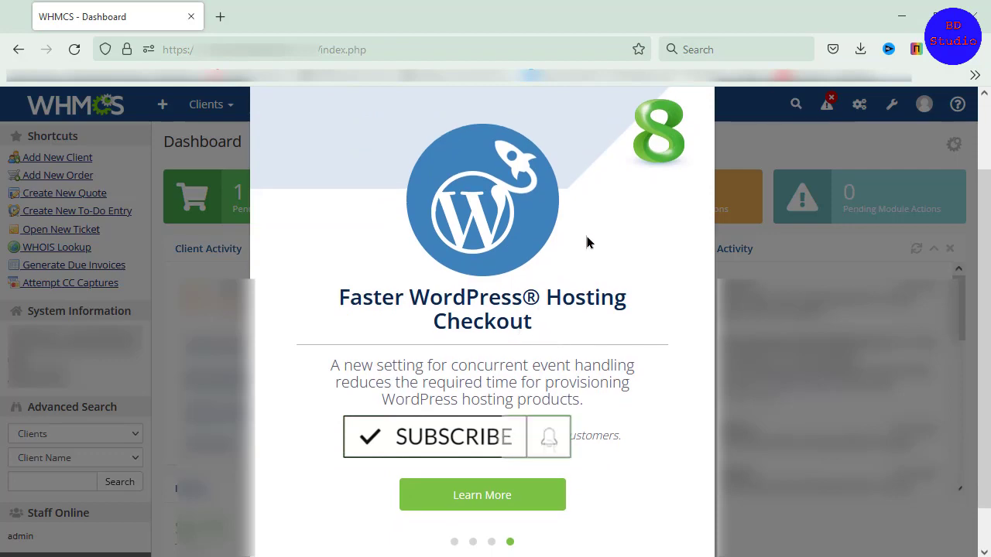
scroll(586, 240, up, 2)
click(697, 132)
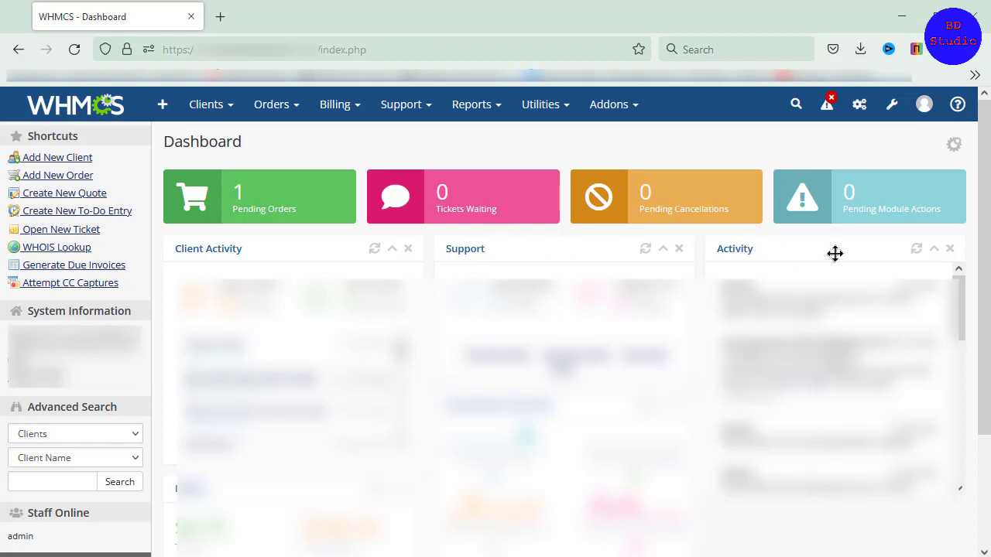
Step: Refresh the Activity widget on the dashboard
click(917, 249)
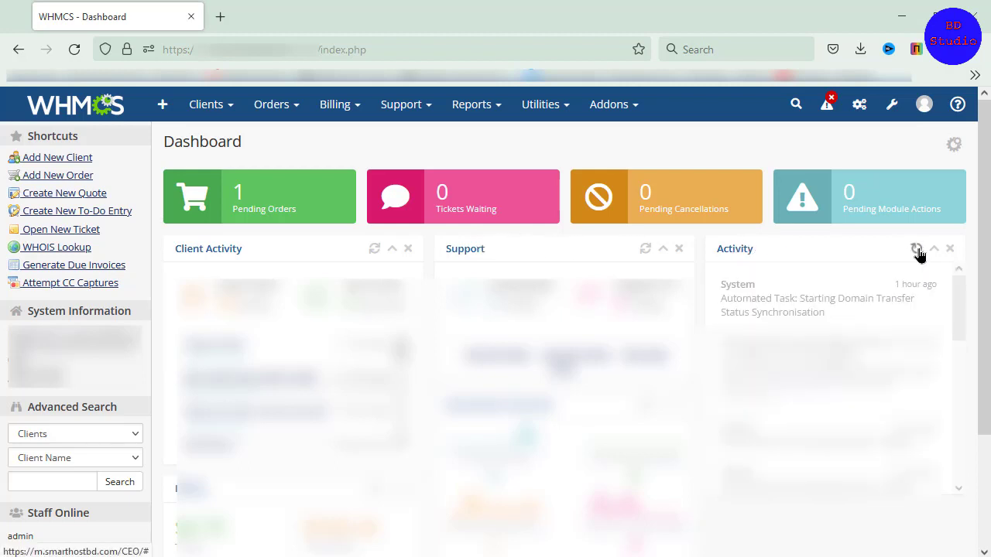